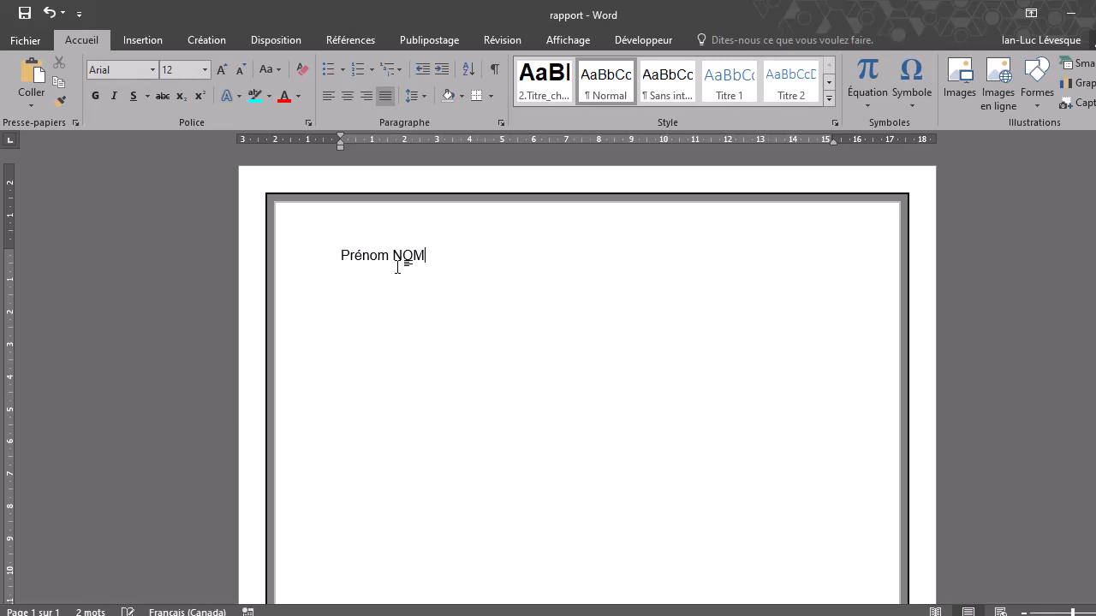
Step: Add a second line reading "Prénom NOM" below the first one
key("Return")
type("P")
type("Enom")
key("BackSpace")
key("BackSpace")
key("BackSpace")
key("BackSpace")
type("rénom NOM")
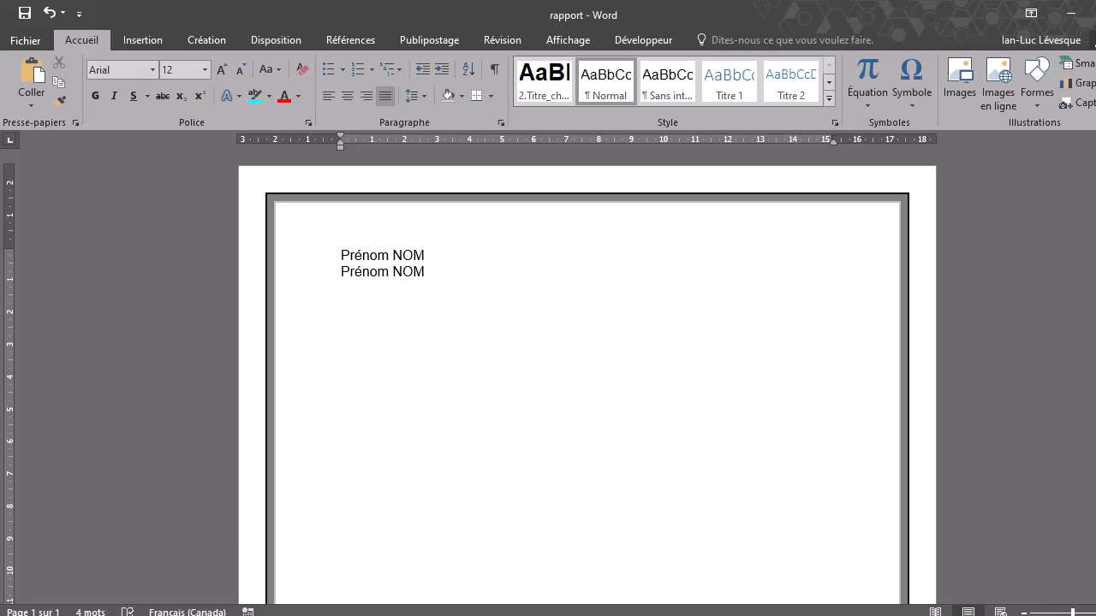
Step: Add the lines "Cours" and "Numéro du cours" followed by blank lines, and show the formatting marks
key("Return")
type("Cours")
type("numor")
key("BackSpace")
key("BackSpace")
type("éro du")
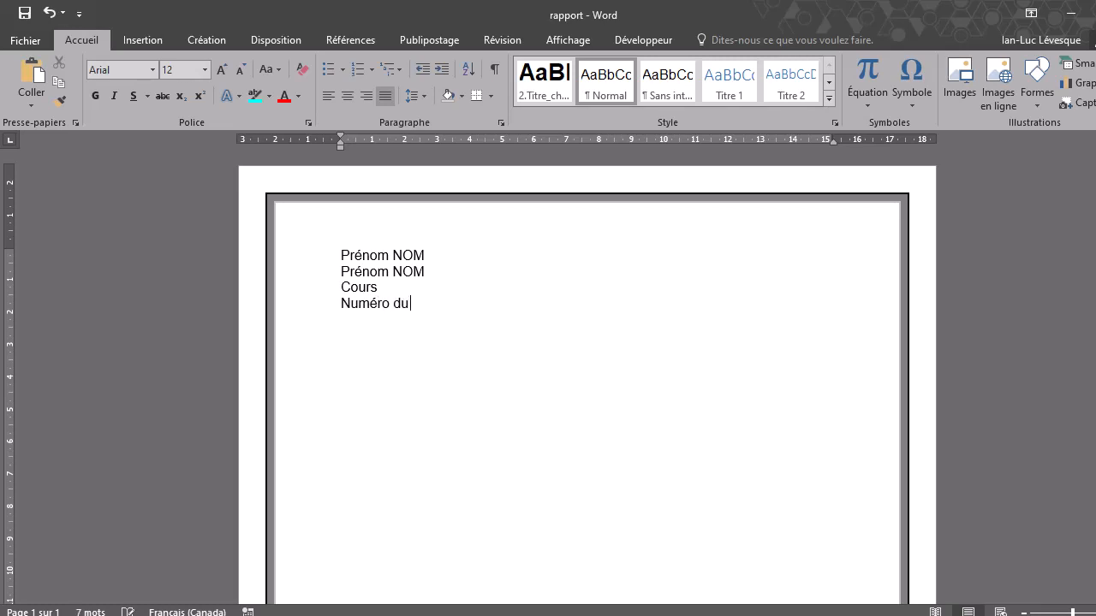
type(" cours")
left_click(500, 77)
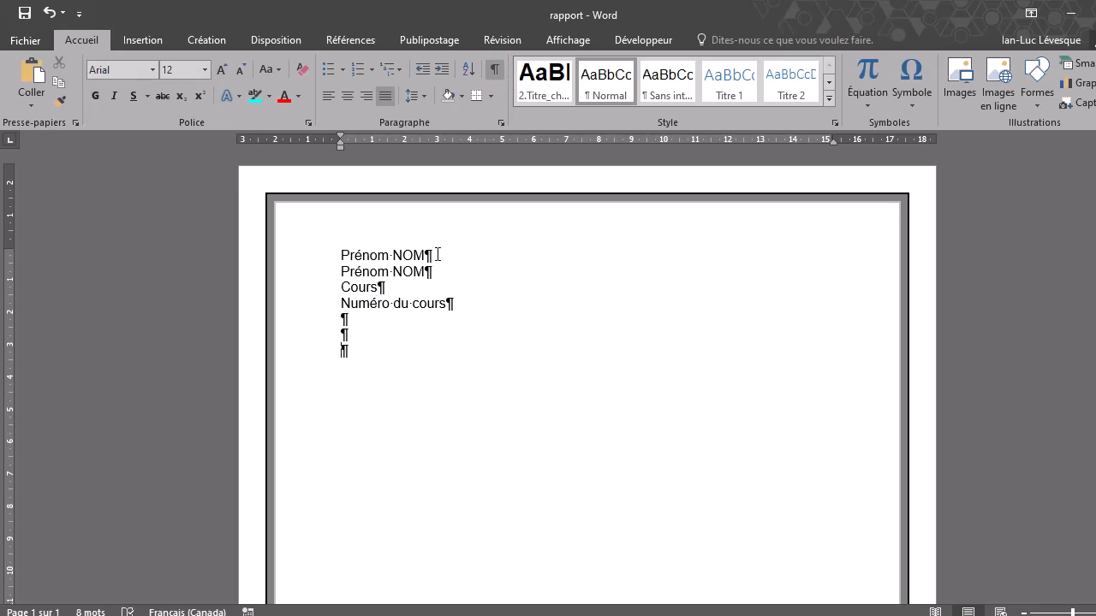
Step: Enter "RAPPORT DE LABORATOIRE" in the last empty paragraph, with "Titre" on the line below
left_click(354, 352)
type("RAPO")
key("BackSpace")
type("PORT")
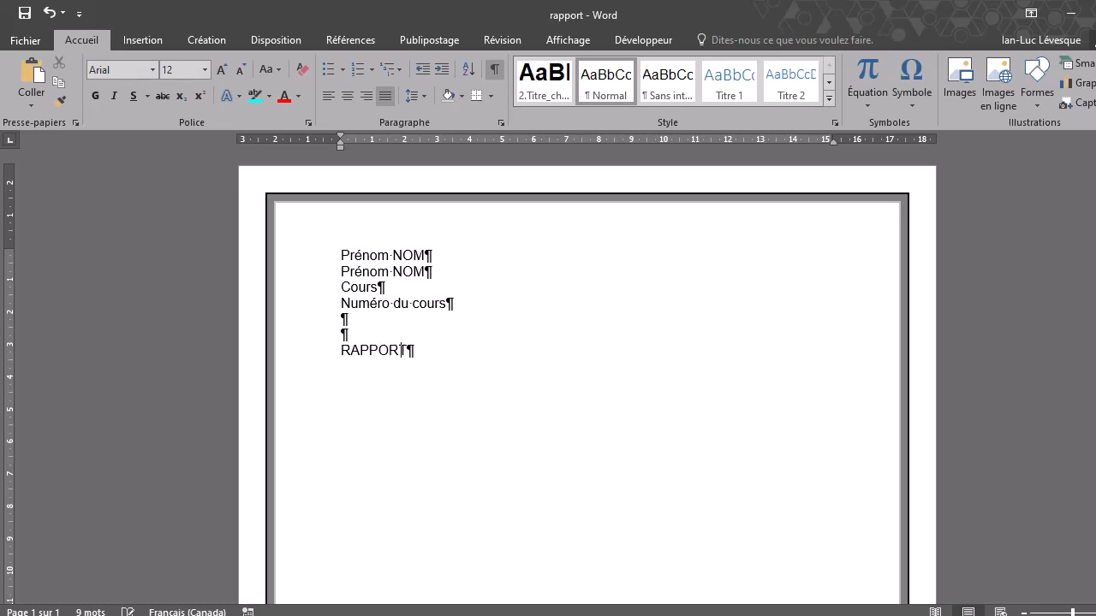
type(" DE LAB")
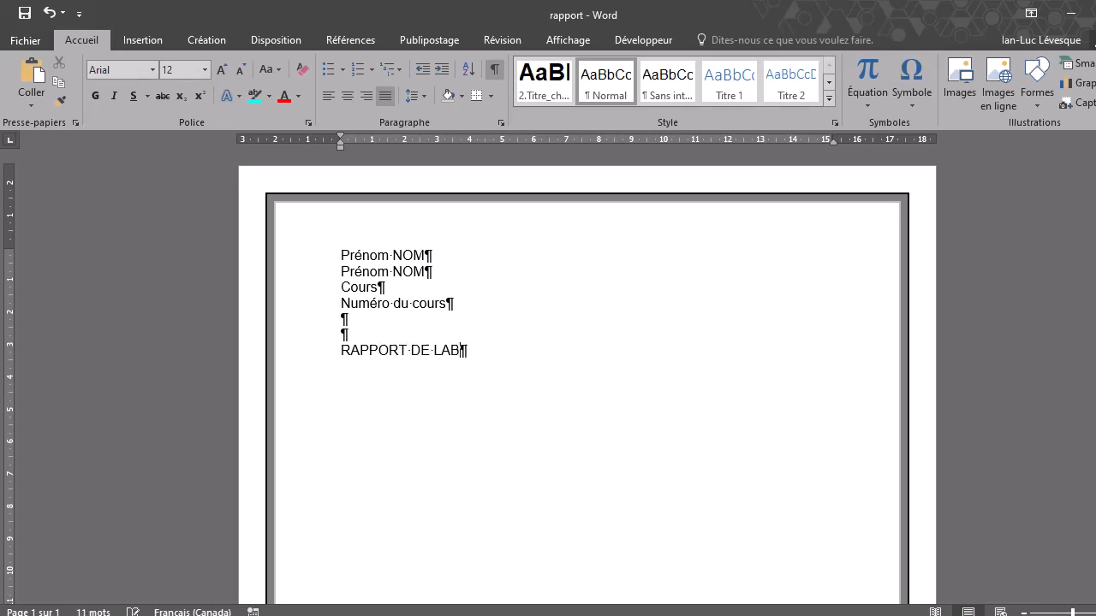
type("ORATOIRE")
key("Return")
type("Tit")
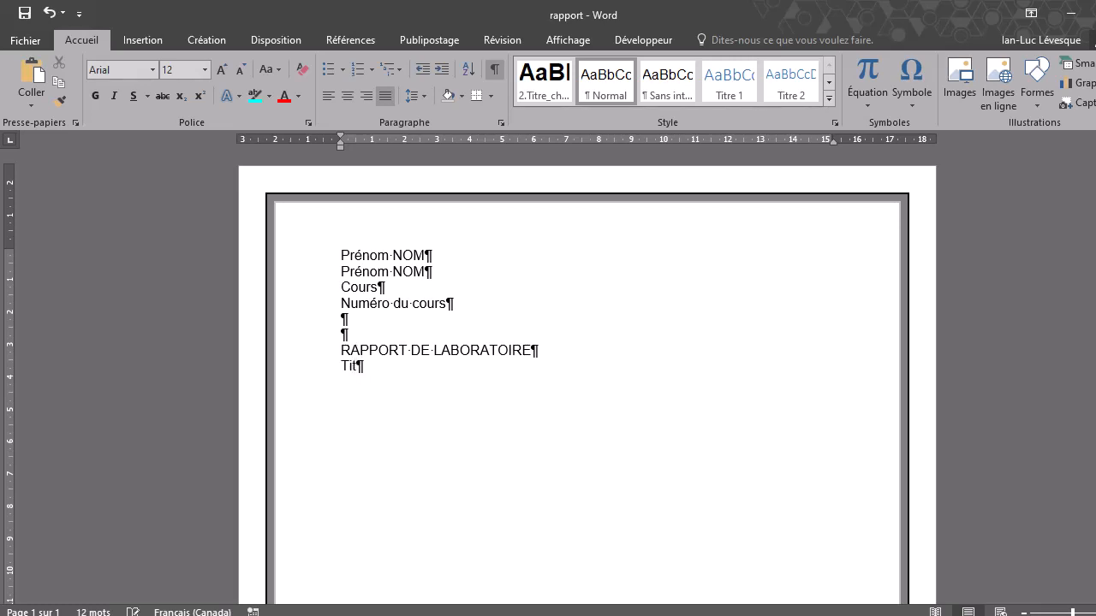
type("re")
Step: Leave two blank lines below "Titre" and enter "Travail remis à" with "M ou Mme Prénom NOM" beneath it
key("Return")
key("Return")
key("Return")
type("Travail rmis")
key("BackSpace")
key("BackSpace")
key("BackSpace")
type("emis à")
key("Return")
type("M")
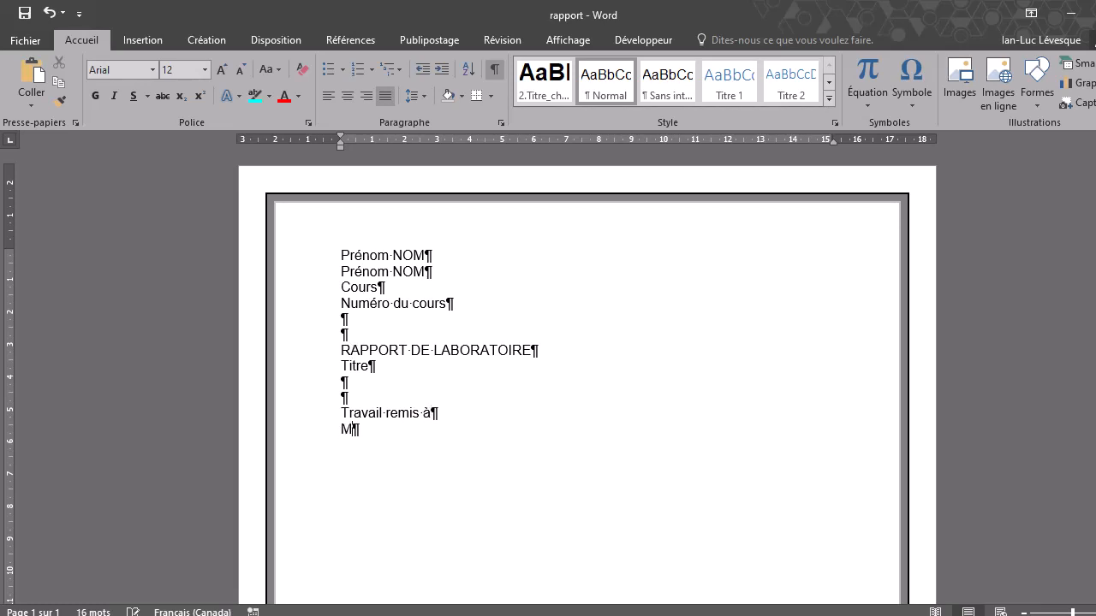
type(" ou Mme Prénom NOM")
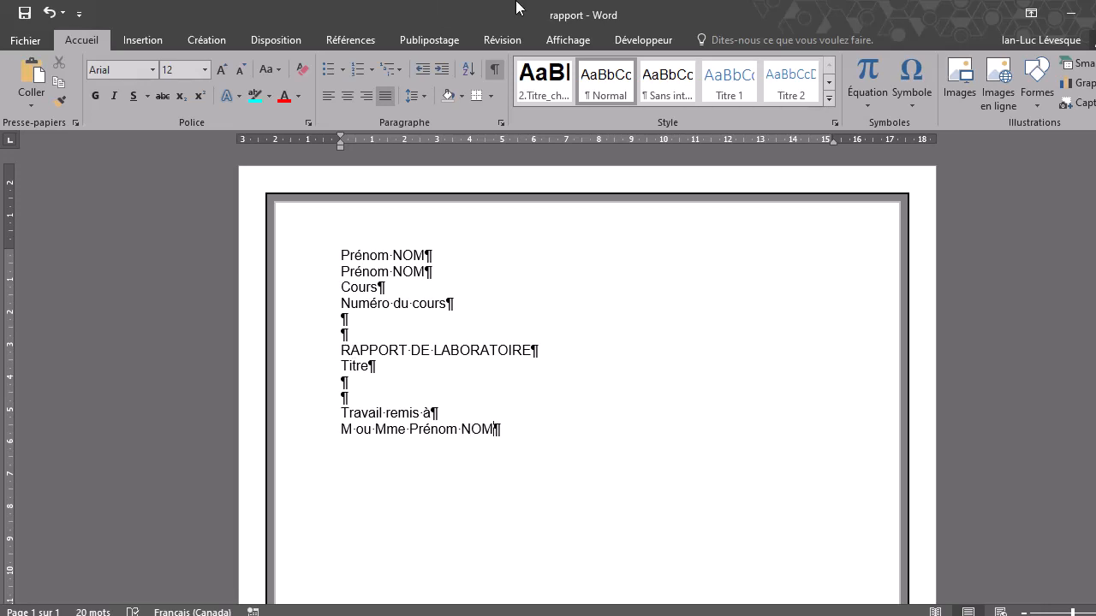
Step: Leave two blank lines after the teacher's line and enter the school acronym "ÉSSM" on its own line
key("Return")
key("Return")
key("Return")
type("École")
key("BackSpace")
key("BackSpace")
key("BackSpace")
key("BackSpace")
key("BackSpace")
type("SSM")
key("Return")
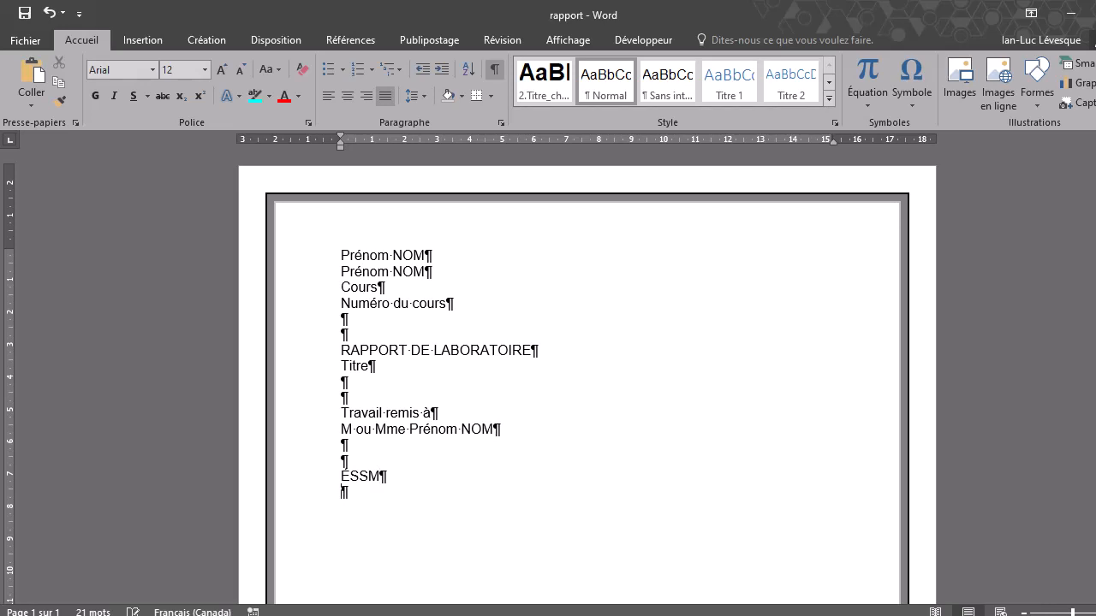
Step: Enter "Princeville" and "Date exacte de remise" on two successive lines below the school acronym
type("Pron")
key("BackSpace")
key("BackSpace")
type("inceville")
key("Return")
type("Date exacte de remise")
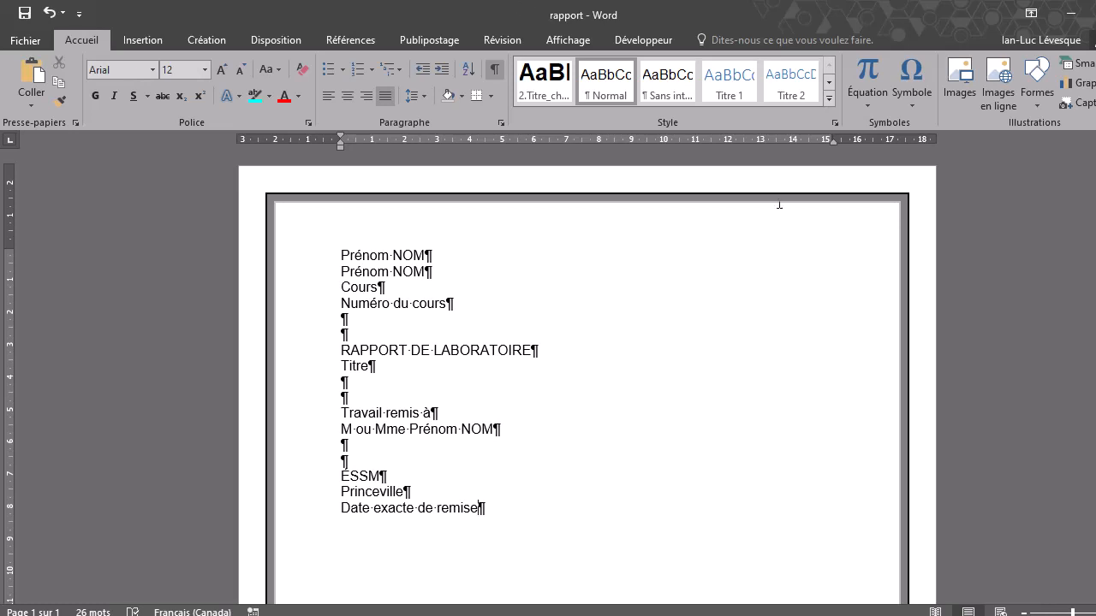
Step: Hide the formatting marks and centre all the text of the title page horizontally
scroll(606, 433, "down", 2)
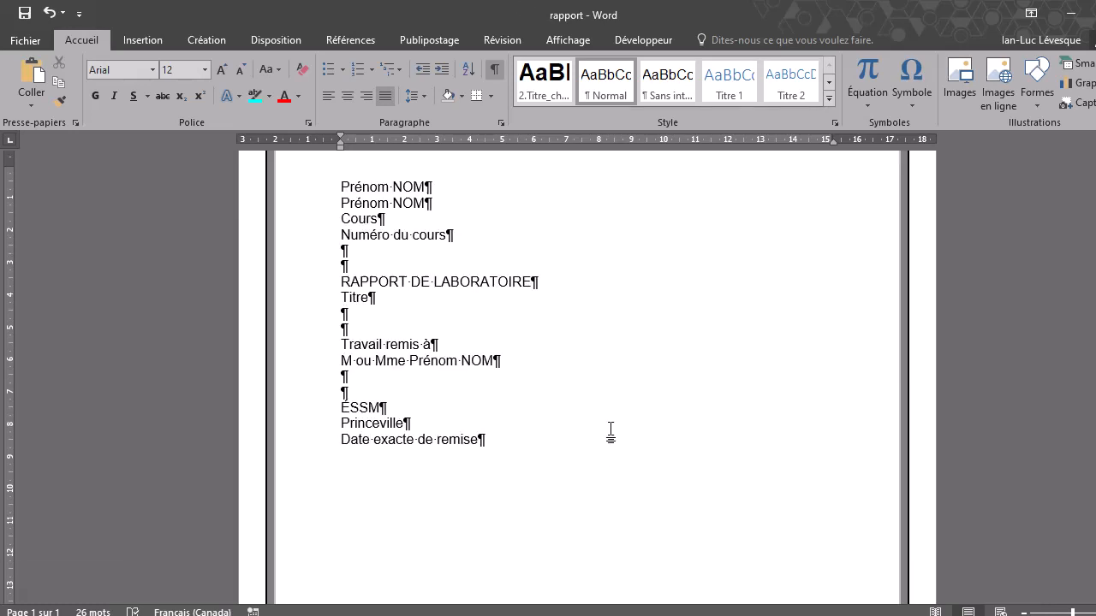
left_click(495, 75)
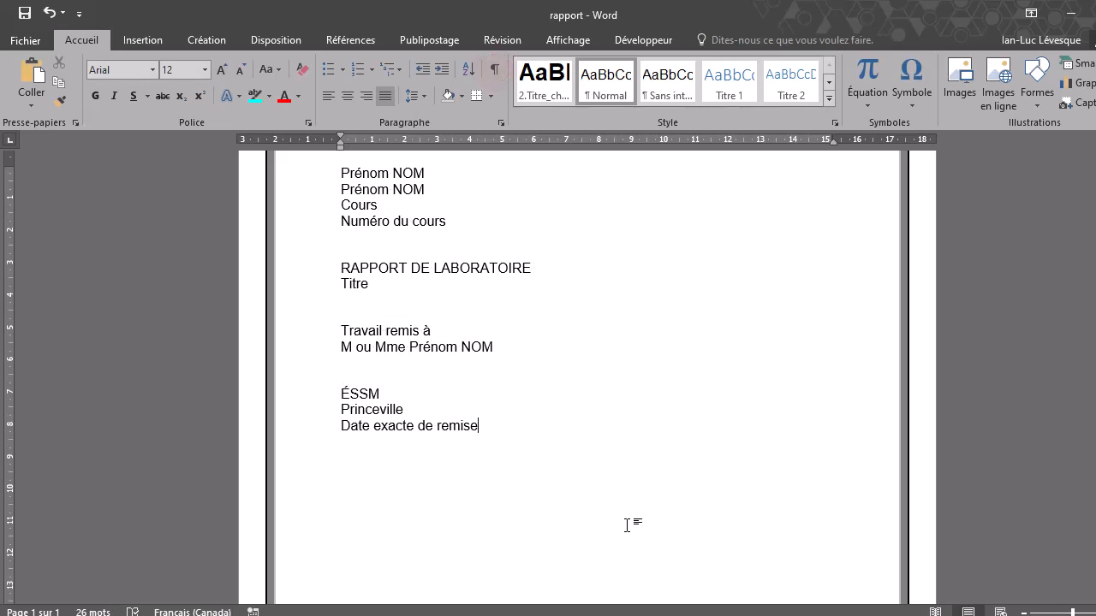
scroll(628, 452, "up", 1)
scroll(629, 461, "down", 1)
scroll(609, 404, "up", 1)
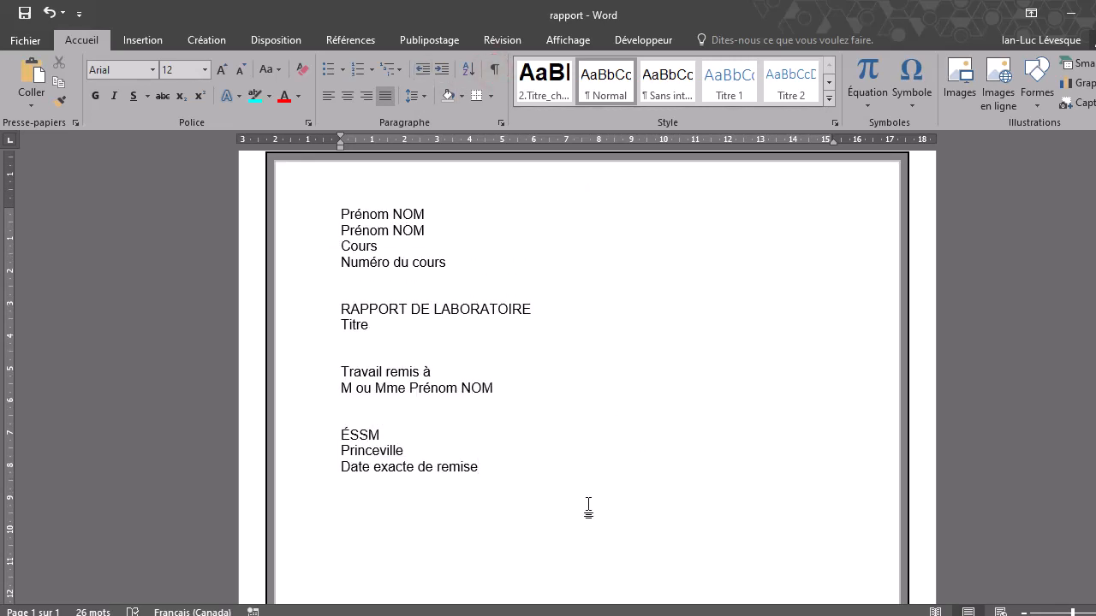
left_click_drag(499, 466, 335, 214)
left_click(345, 96)
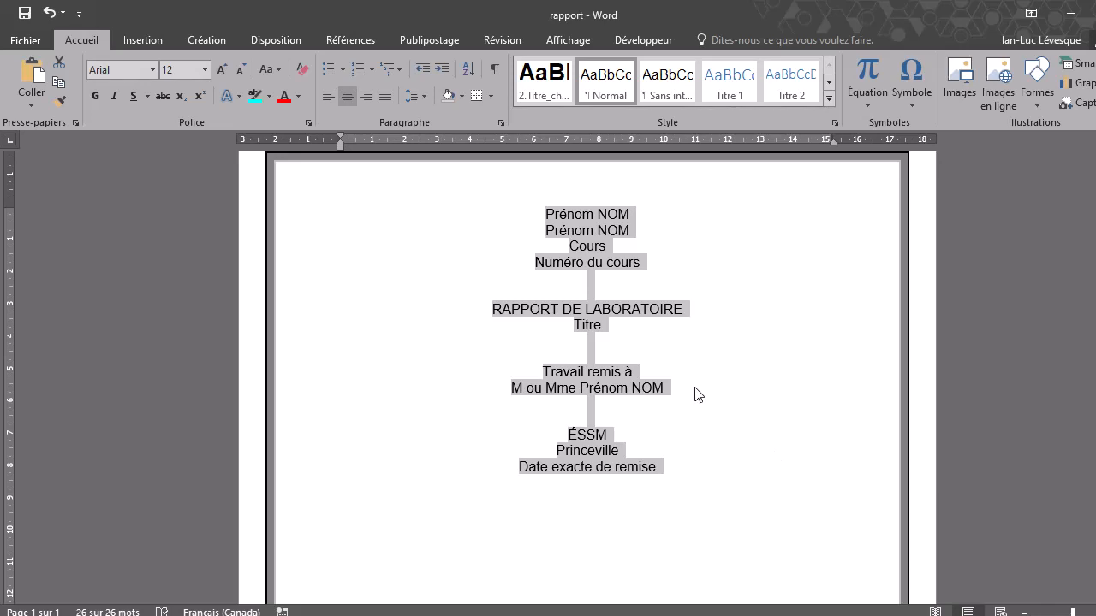
Step: Select all the title page text and set the page's vertical alignment to Justifié for the whole document
left_click(1028, 613)
left_click(1028, 613)
left_click(1028, 613)
left_click(1028, 613)
left_click(1028, 613)
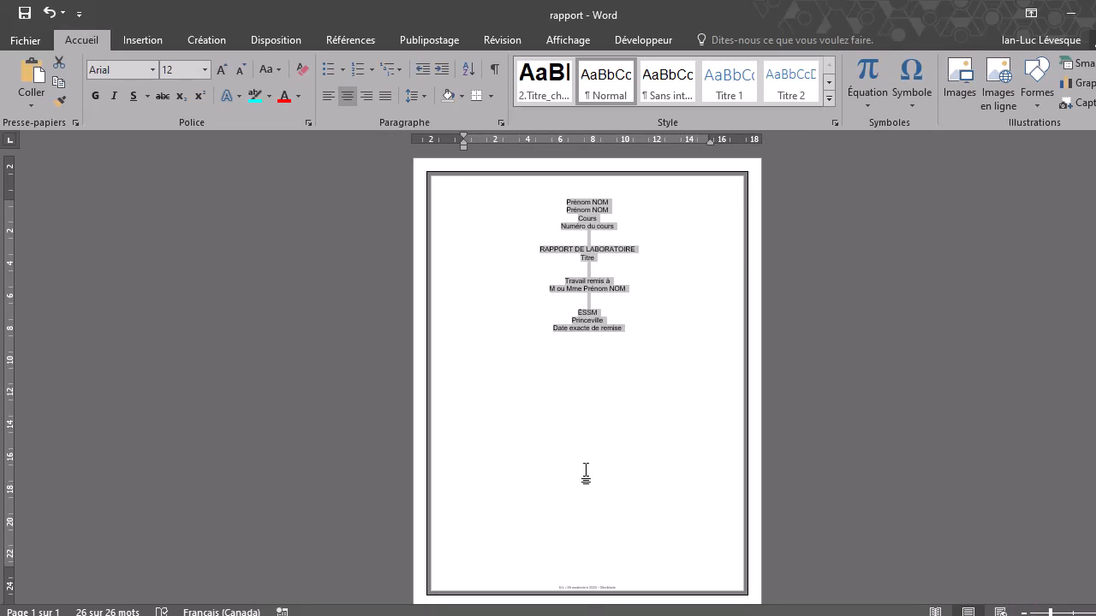
left_click(633, 330)
left_click_drag(634, 330, 542, 204)
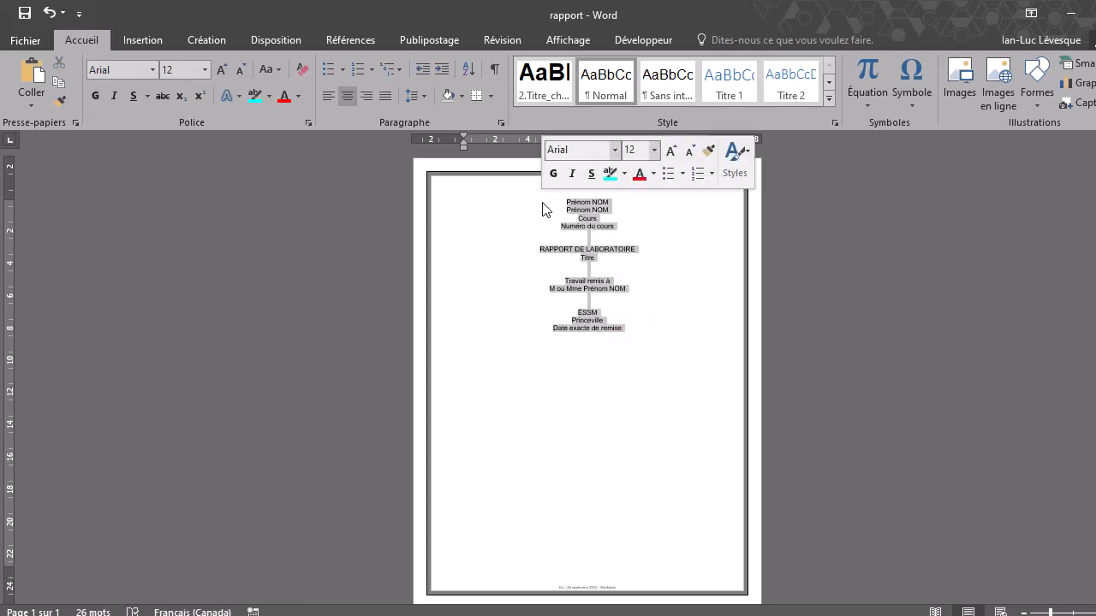
left_click(277, 40)
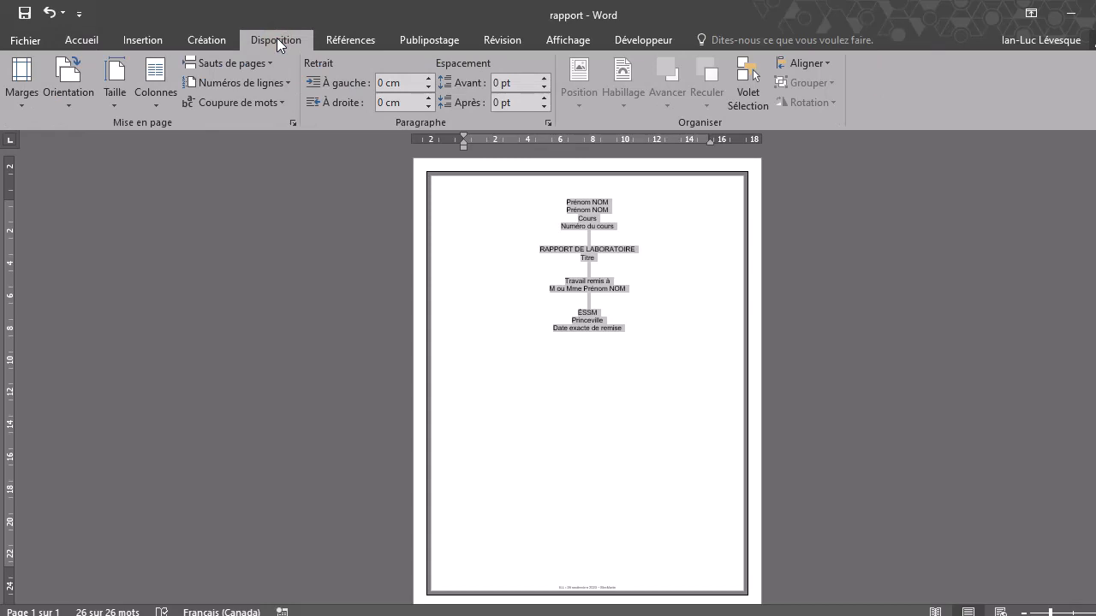
left_click(293, 124)
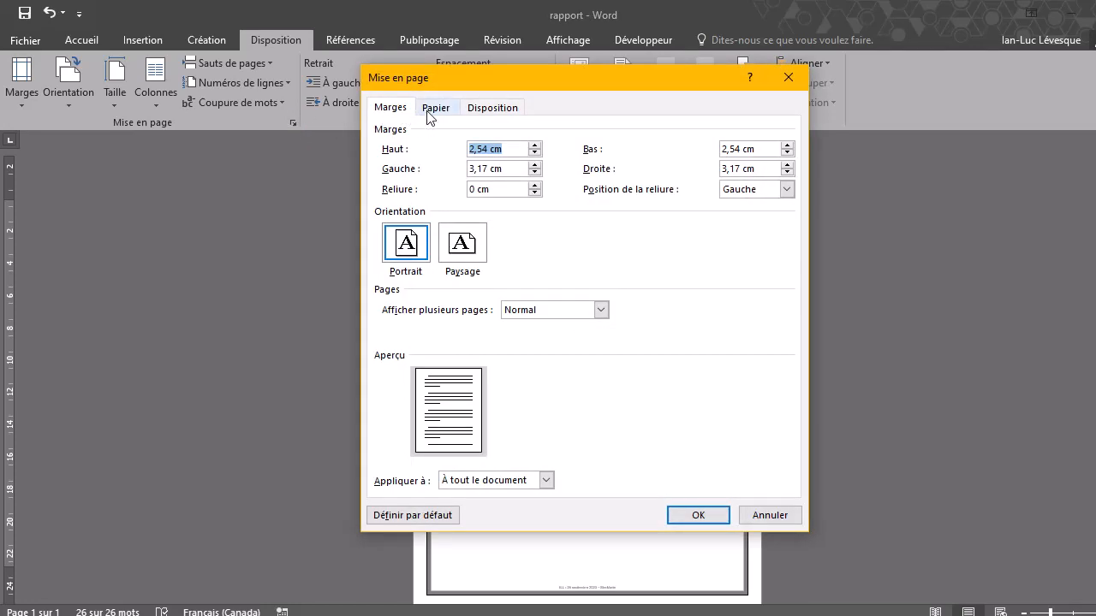
left_click(494, 109)
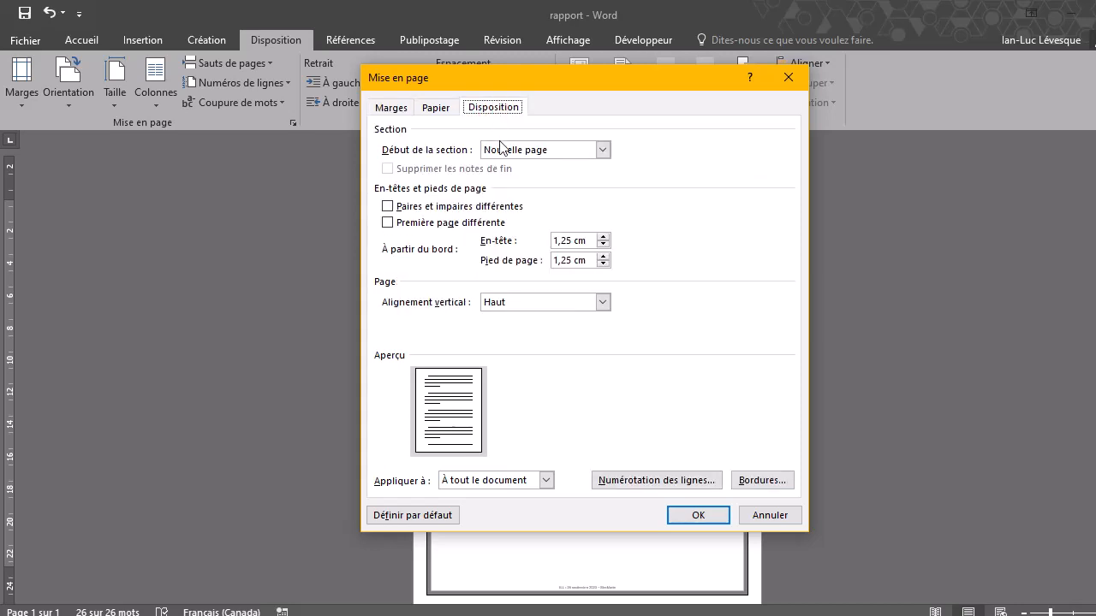
left_click(525, 303)
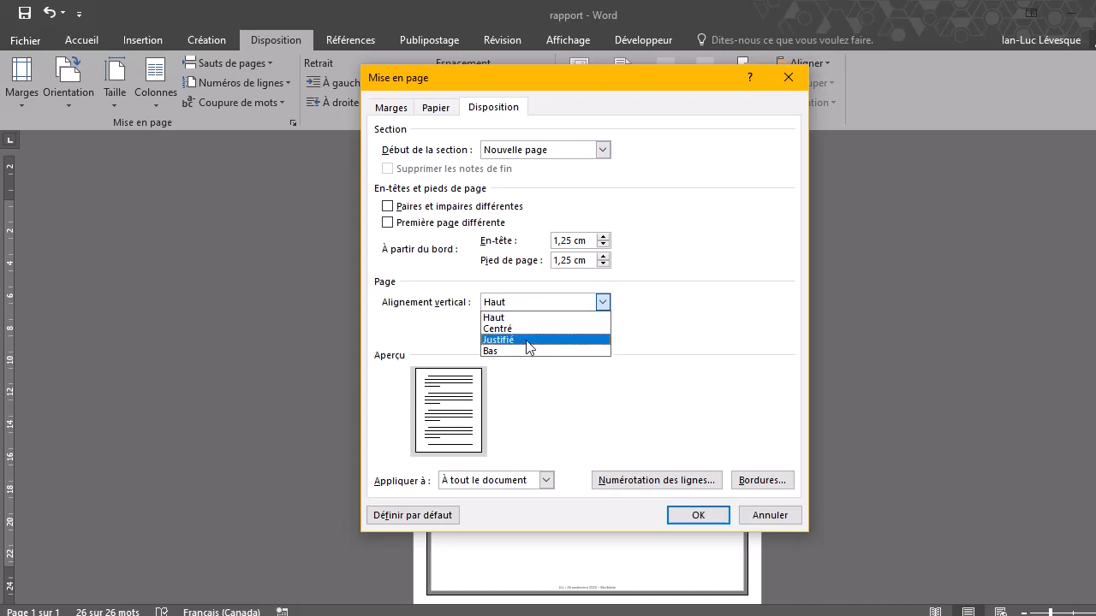
left_click(528, 341)
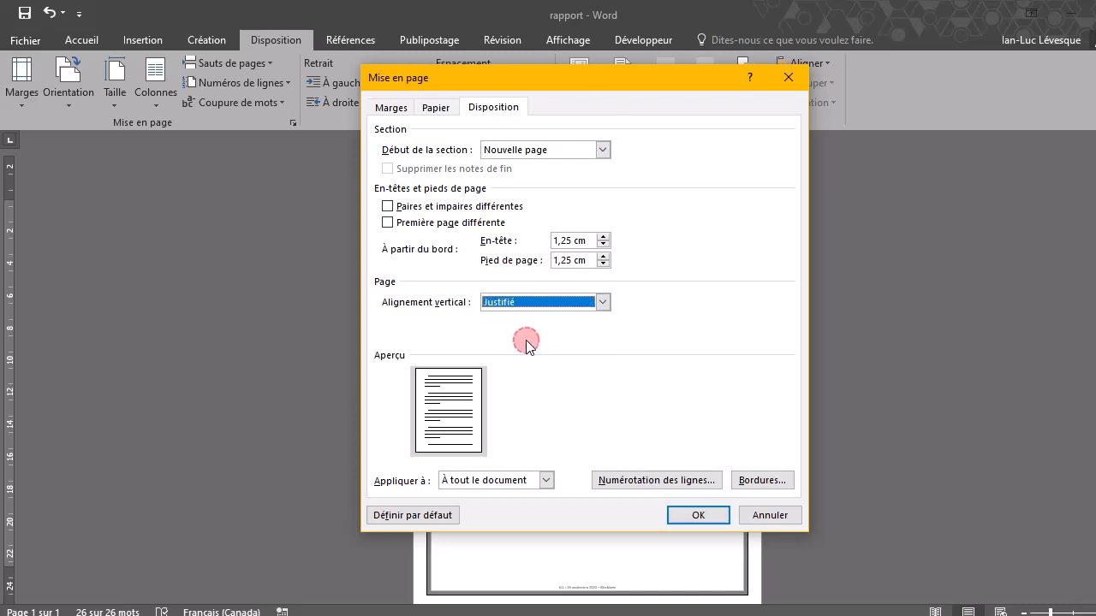
left_click(709, 518)
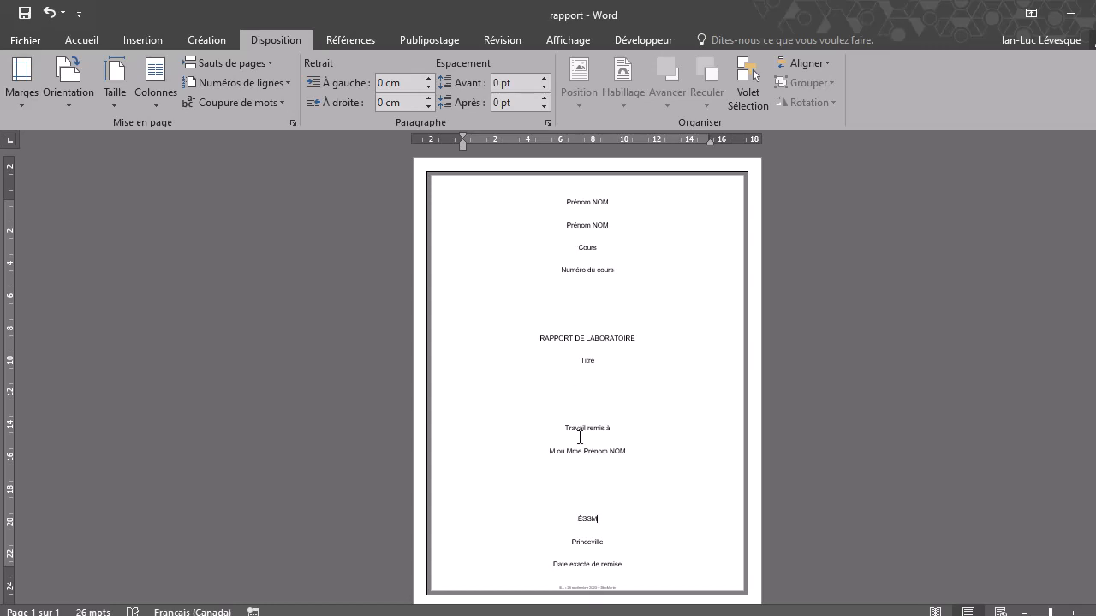
scroll(579, 432, "down", 1)
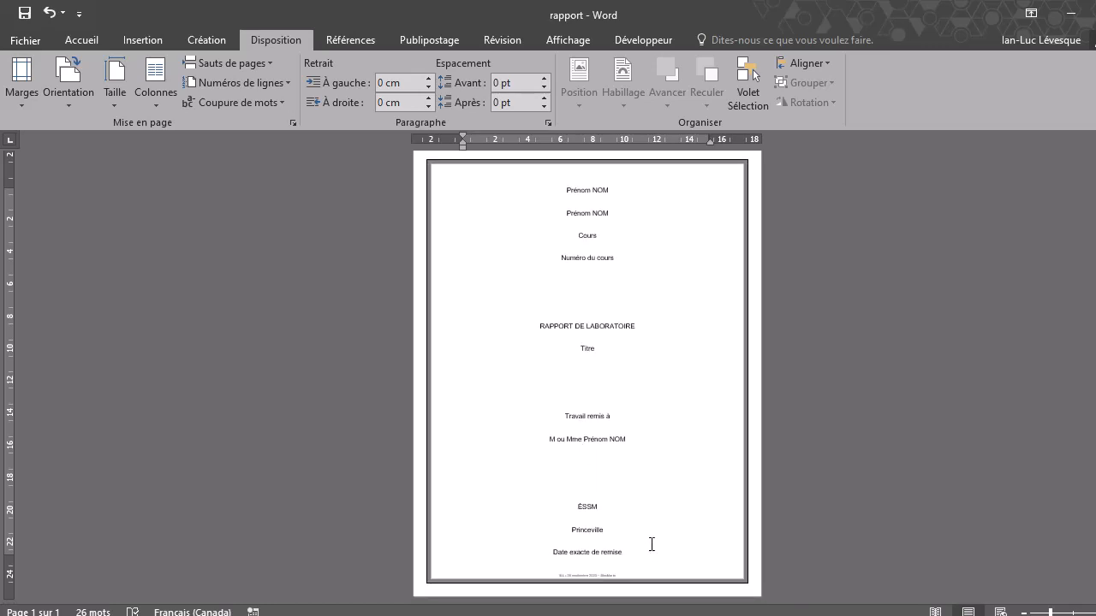